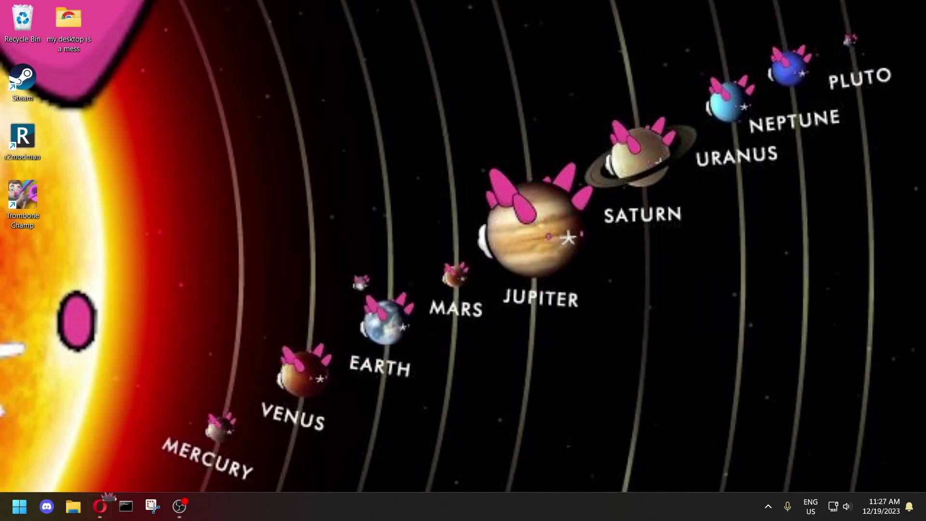
- In Opera, download r2modman-Setup-3.1.45.exe from the GitHub release's Assets list
click(100, 506)
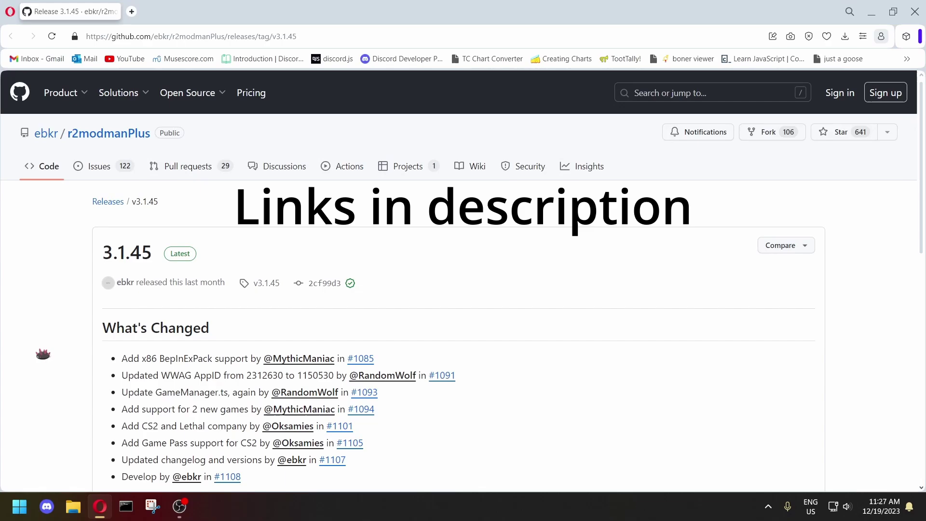
scroll(45, 342, down, 3)
scroll(46, 342, down, 8)
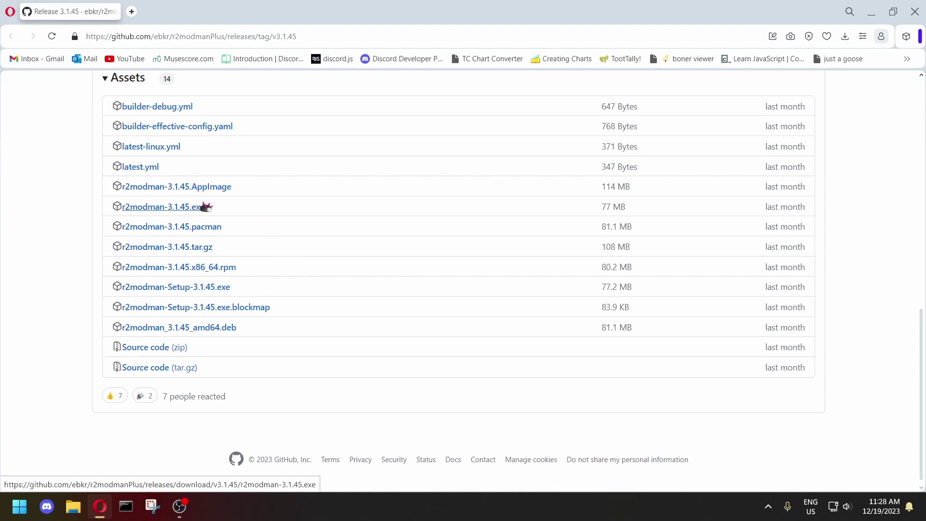
click(190, 286)
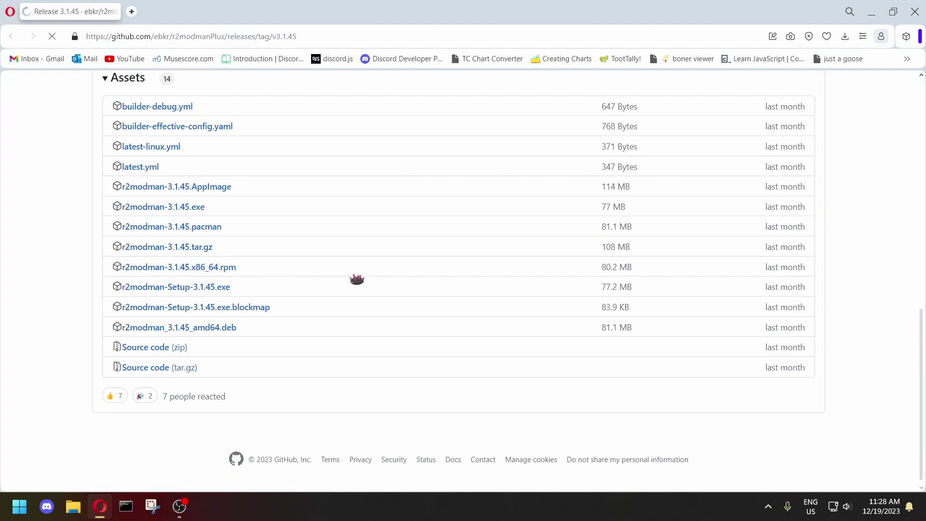
click(360, 236)
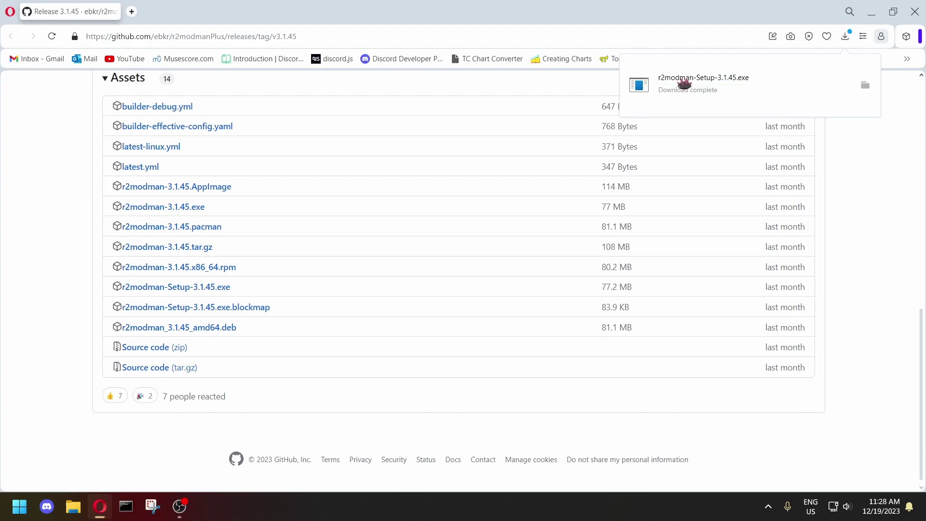
- Run the downloaded installer and install r2modman only for the current user into the default folder
click(684, 84)
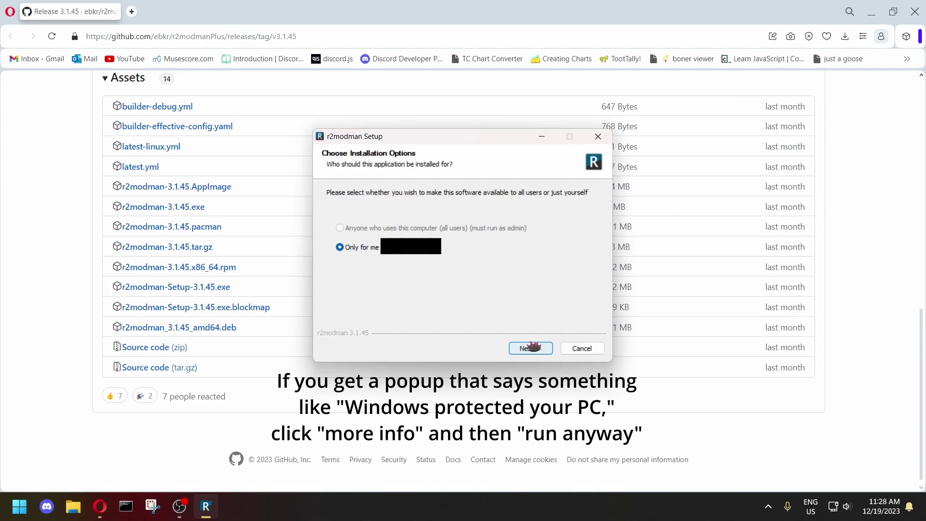
click(531, 346)
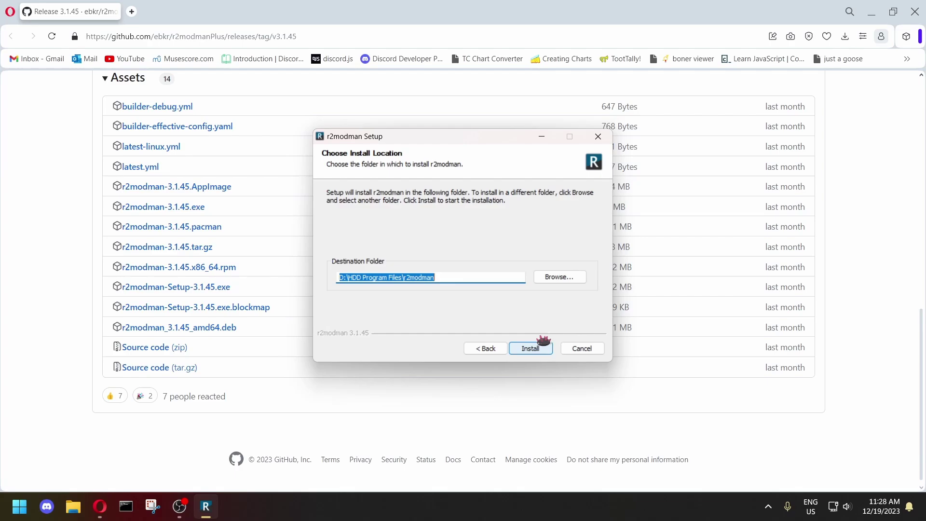
click(599, 135)
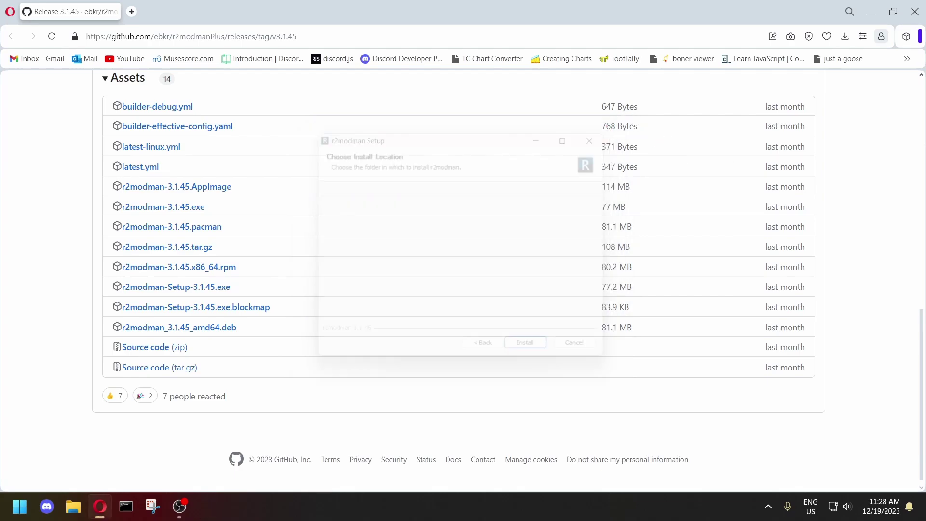
- Launch r2modman from the desktop and pick Trombone Champ by searching 'trom'
click(872, 11)
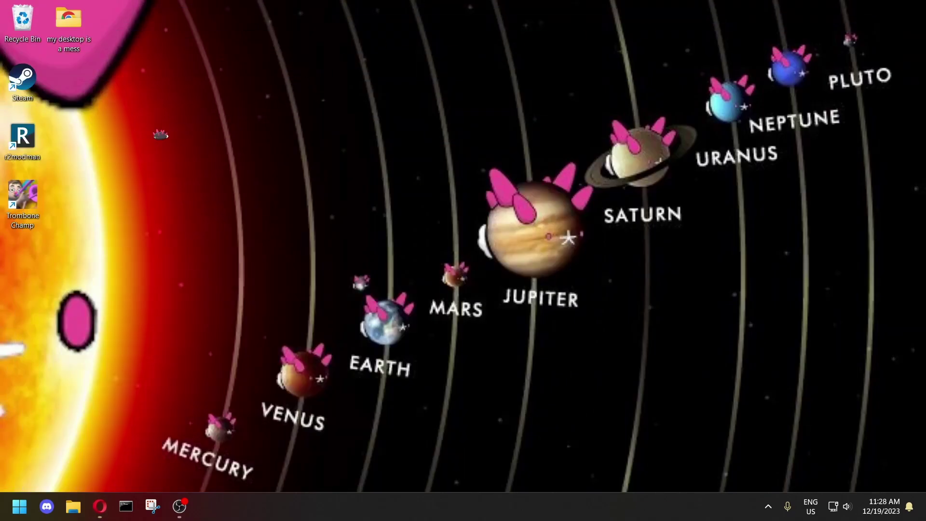
double_click(30, 140)
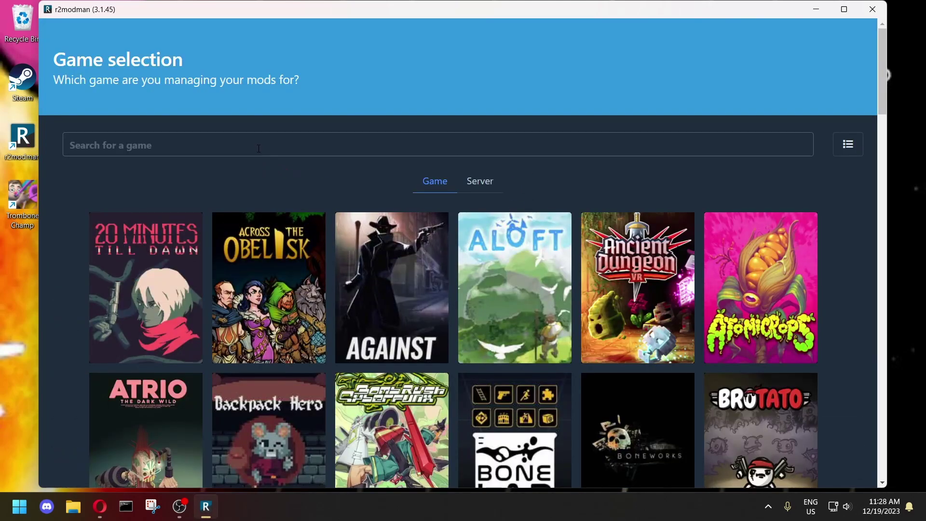
click(258, 149)
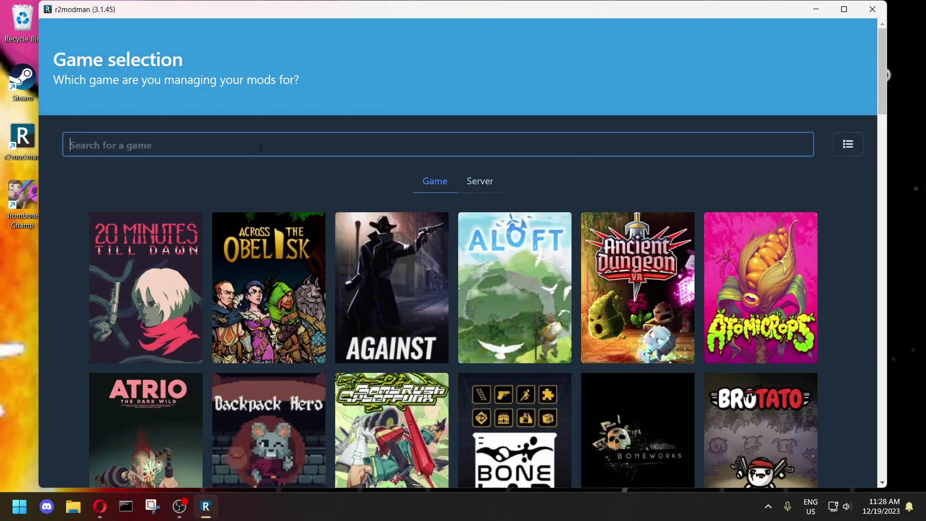
text(trom)
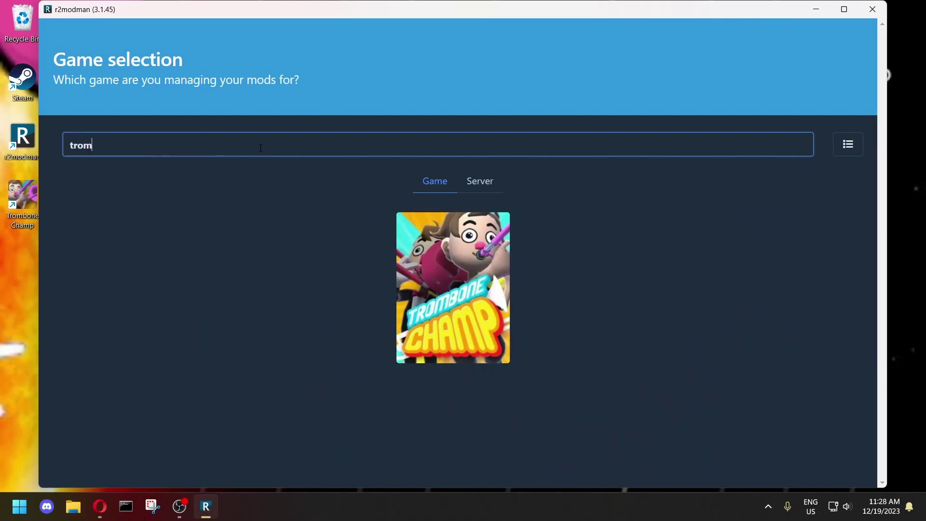
click(401, 259)
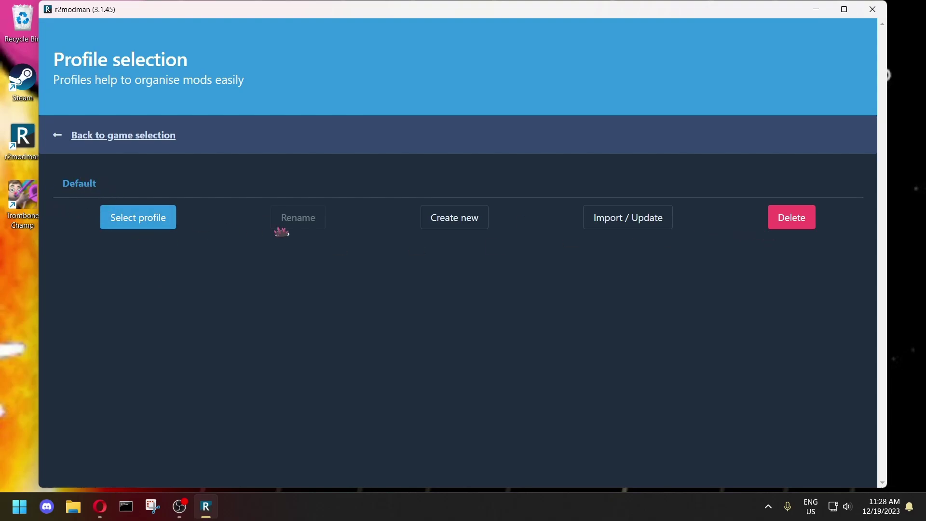
- Create a new profile named 'tootorial'
click(475, 217)
click(346, 262)
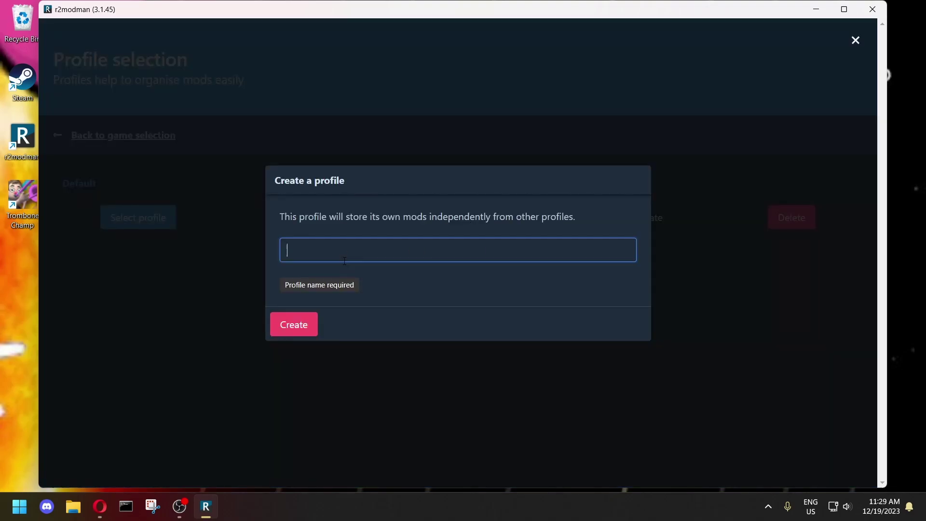
text(tootorial)
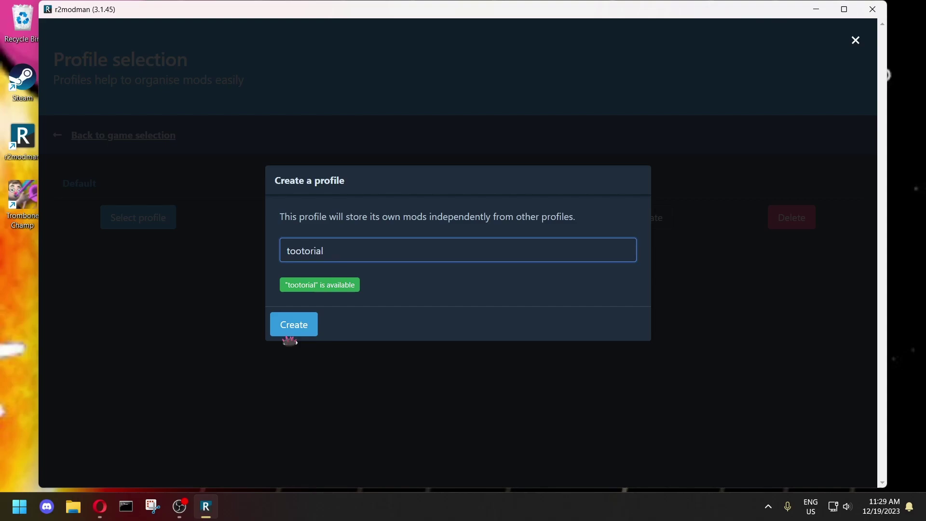
click(295, 324)
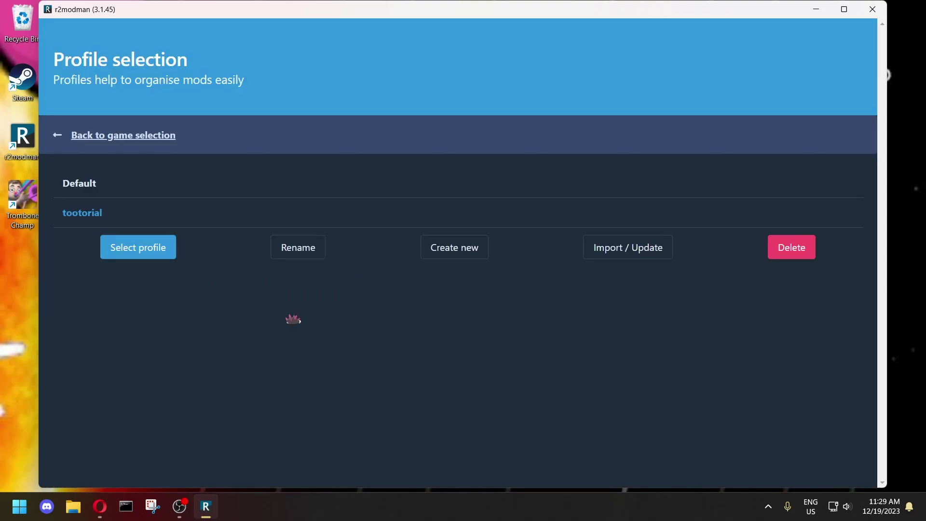
- Open the tootorial profile and browse the online mods list
click(129, 238)
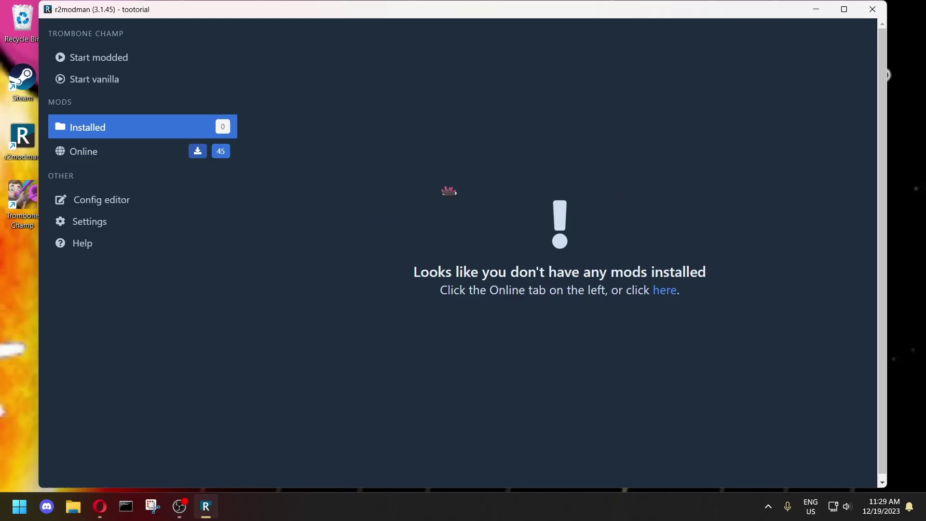
click(120, 158)
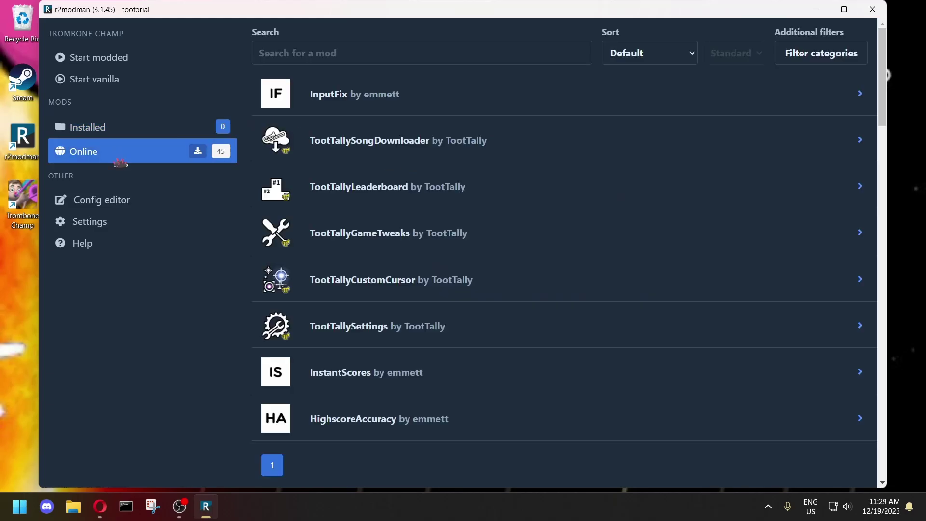
scroll(526, 213, down, 15)
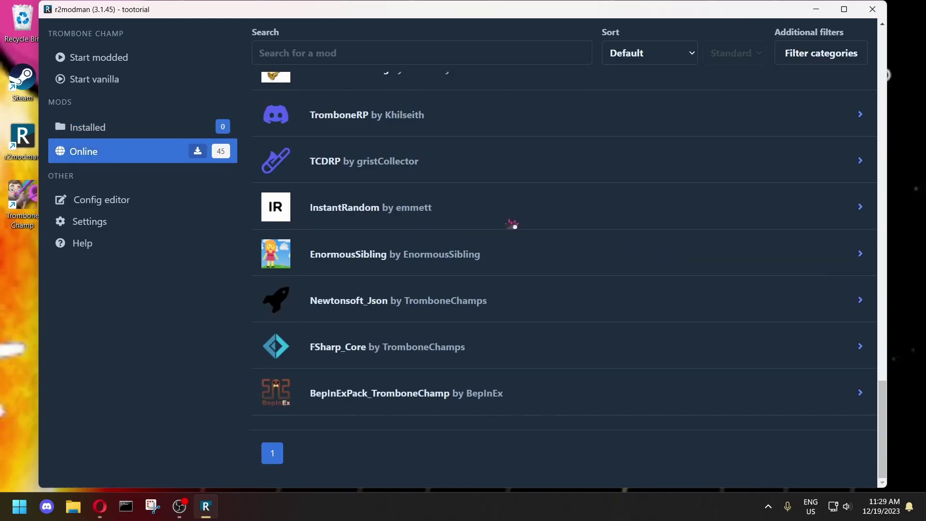
scroll(484, 341, up, 15)
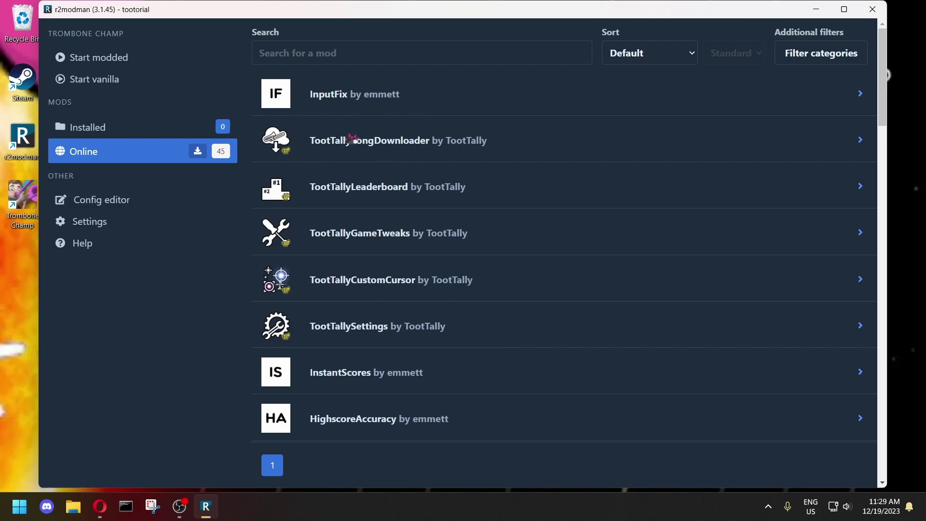
- Search 'songdo' and download TootTallySongDownloader 1.0.1 with its dependencies
key(ctrl+f)
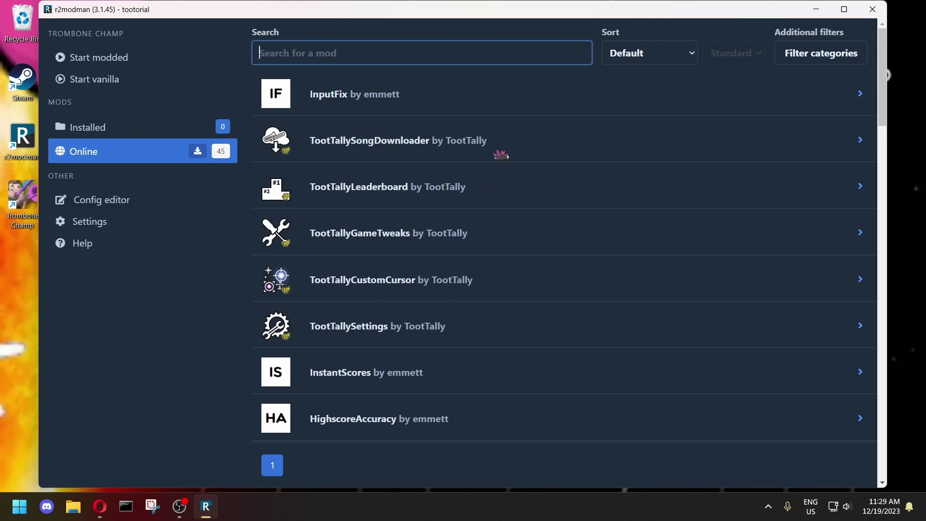
text(songdon)
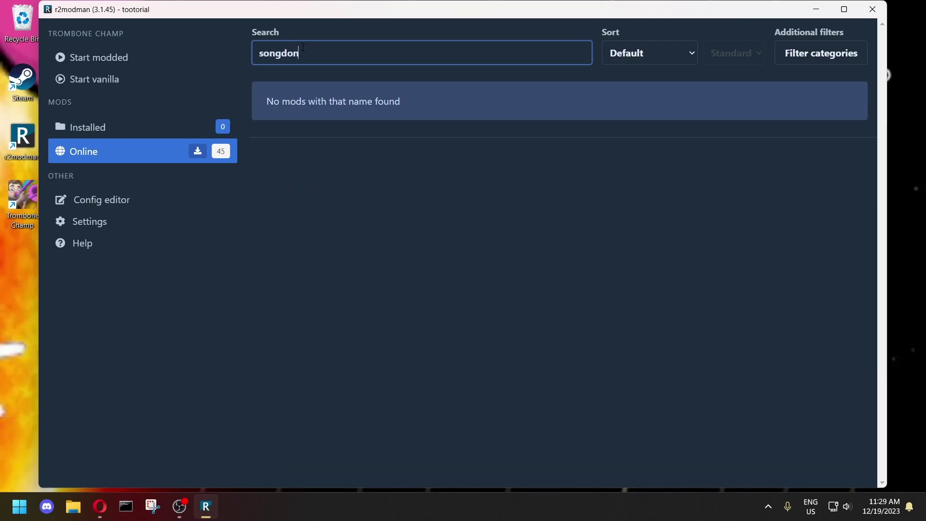
key(BackSpace)
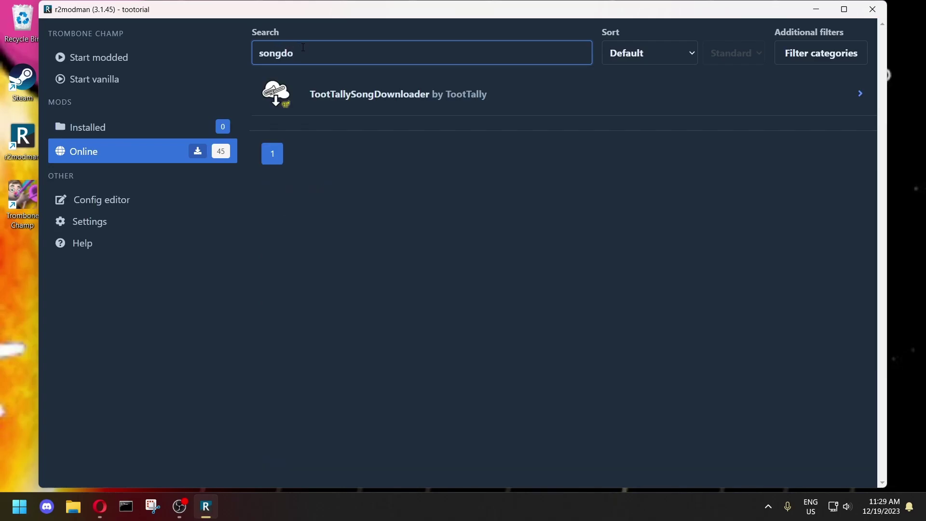
click(361, 92)
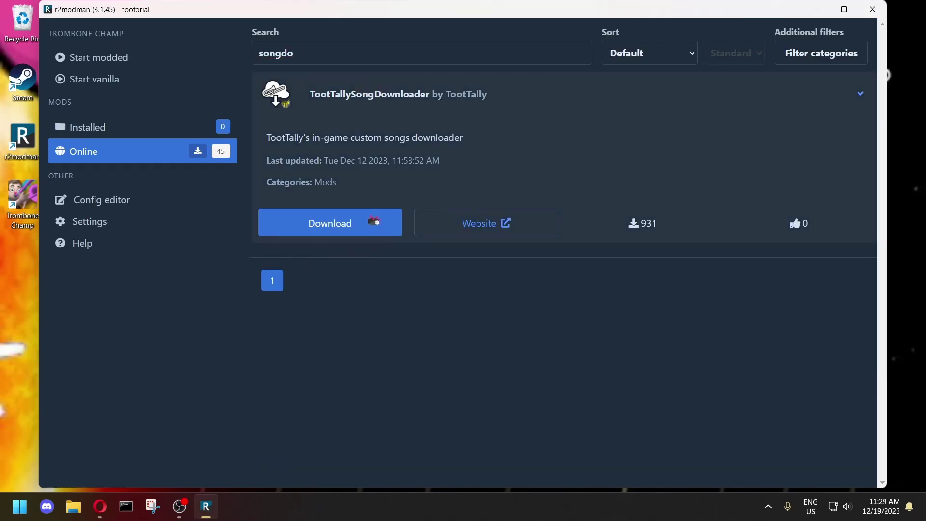
click(358, 222)
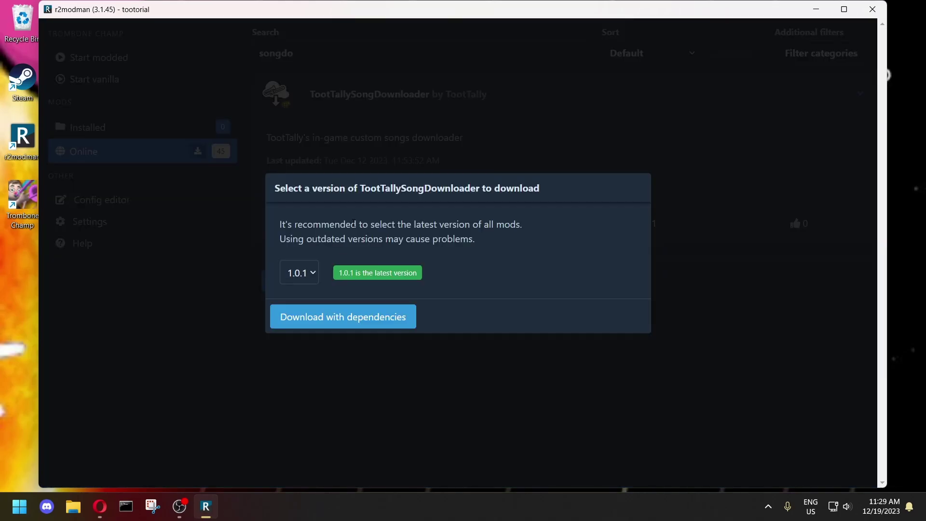
click(333, 317)
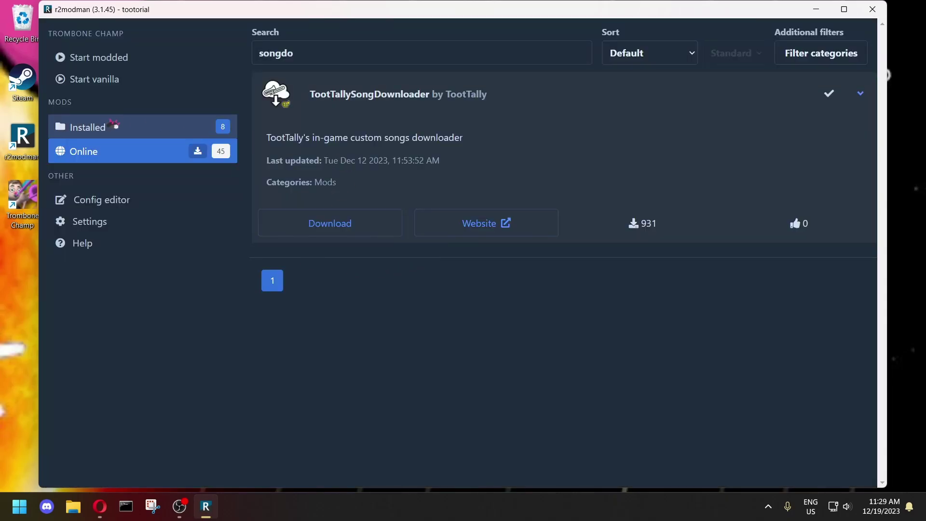
- Show the eight installed mods, expanding and then collapsing TootTallyCore's details
click(112, 126)
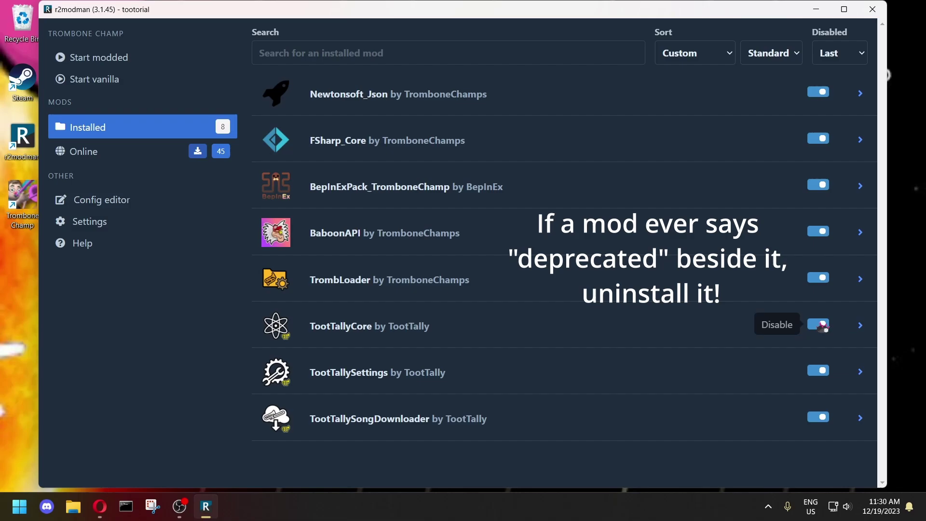
click(857, 325)
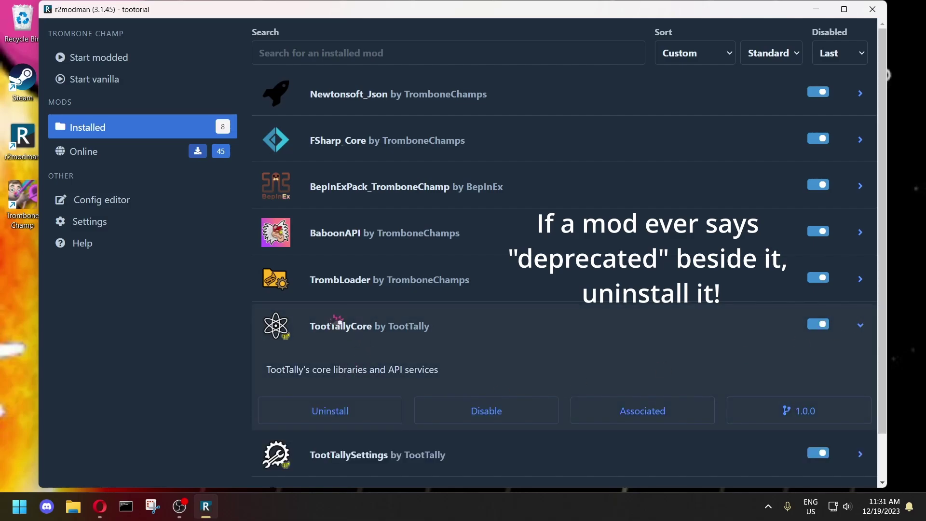
click(332, 324)
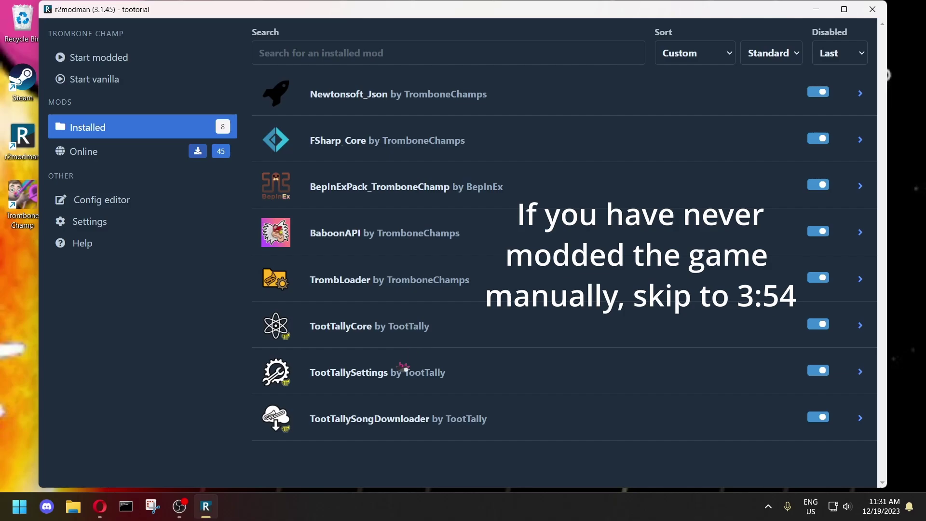
- Open the tootorial profile folder from Settings, move it right, and bring up Trombone Champ in Steam
click(104, 222)
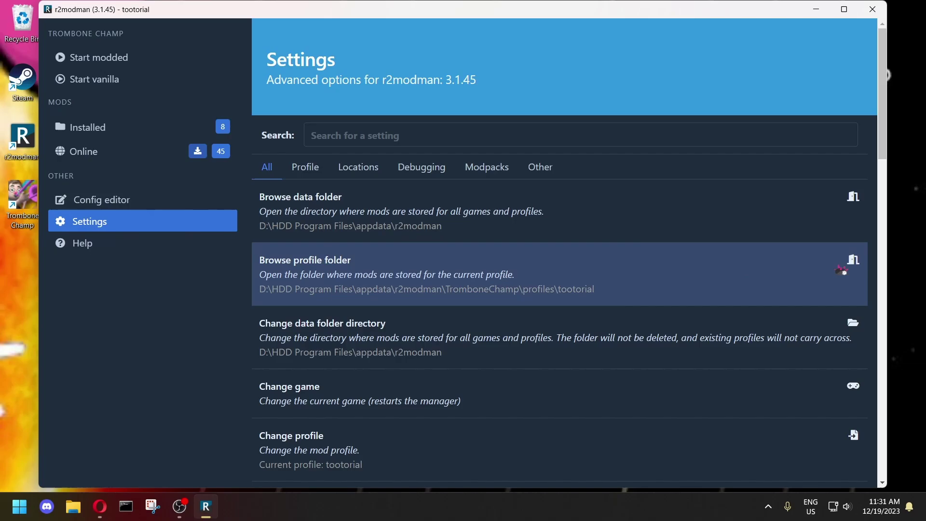
click(502, 284)
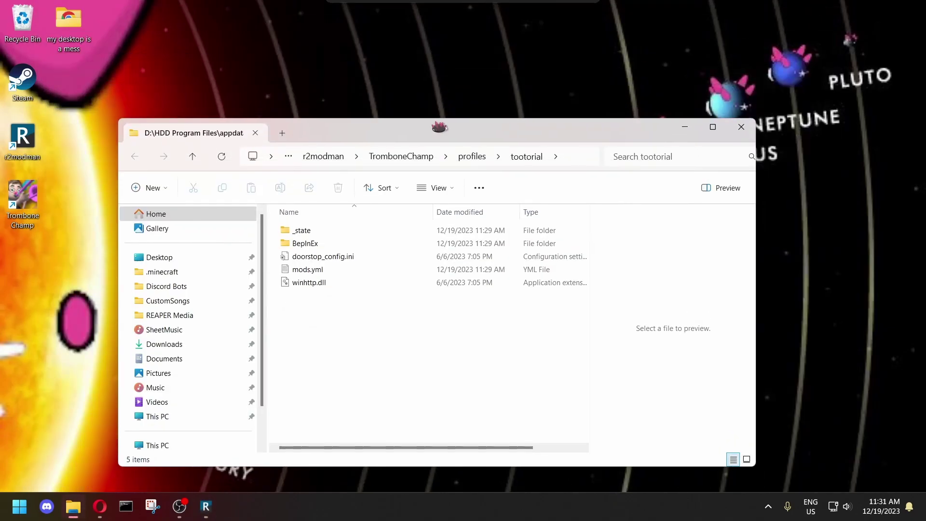
drag(404, 86, 735, 87)
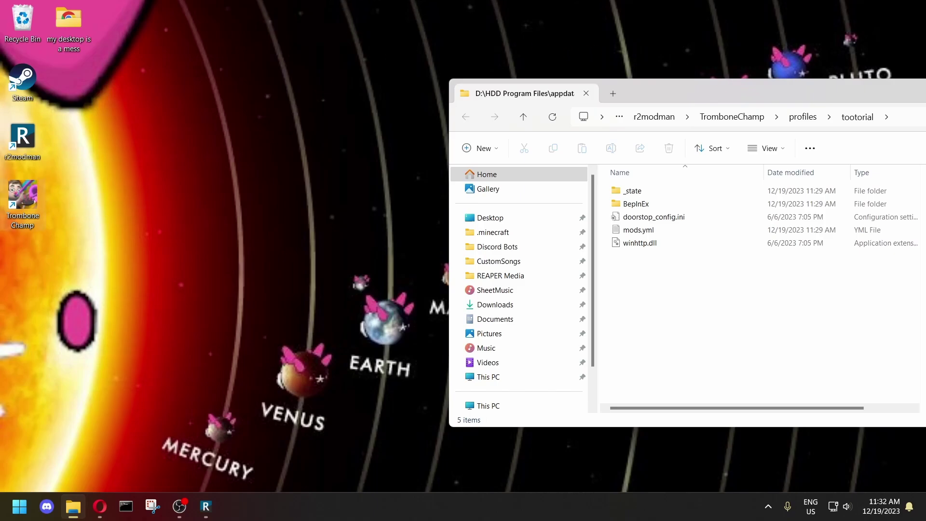
double_click(23, 81)
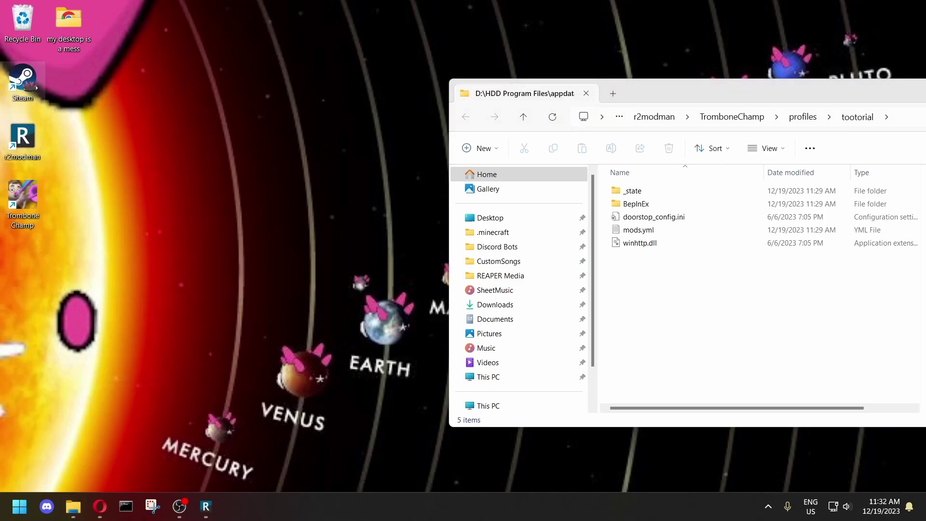
right_click(258, 331)
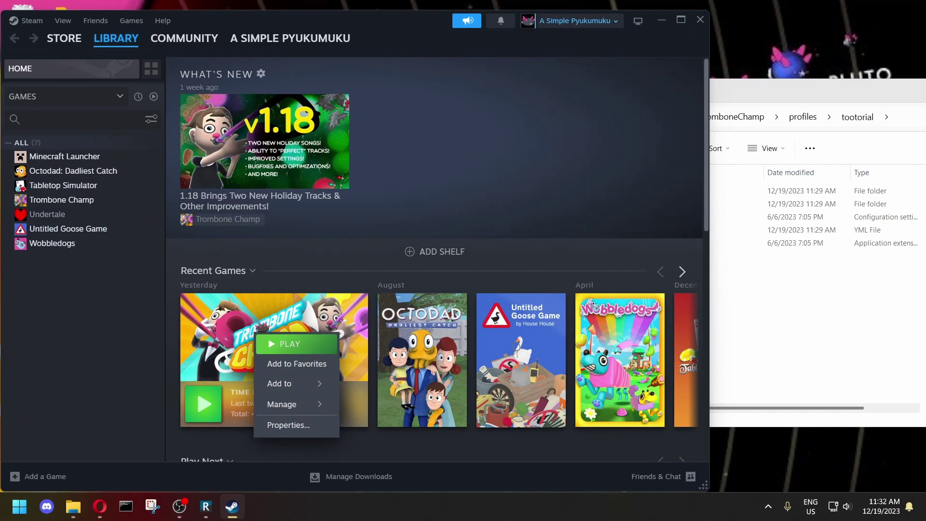
- Open Trombone Champ's install folder via Manage > Browse local files, then minimize Steam
click(273, 361)
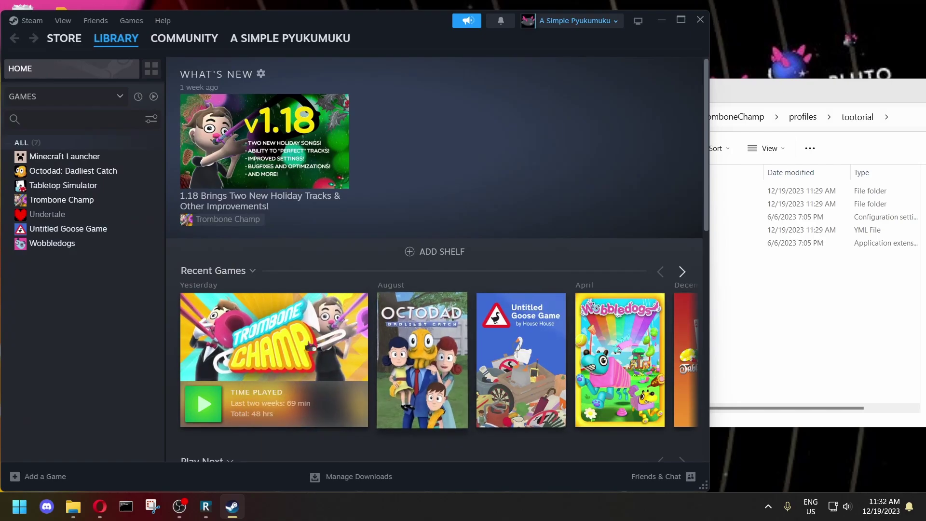
right_click(261, 357)
mouse_move(290, 422)
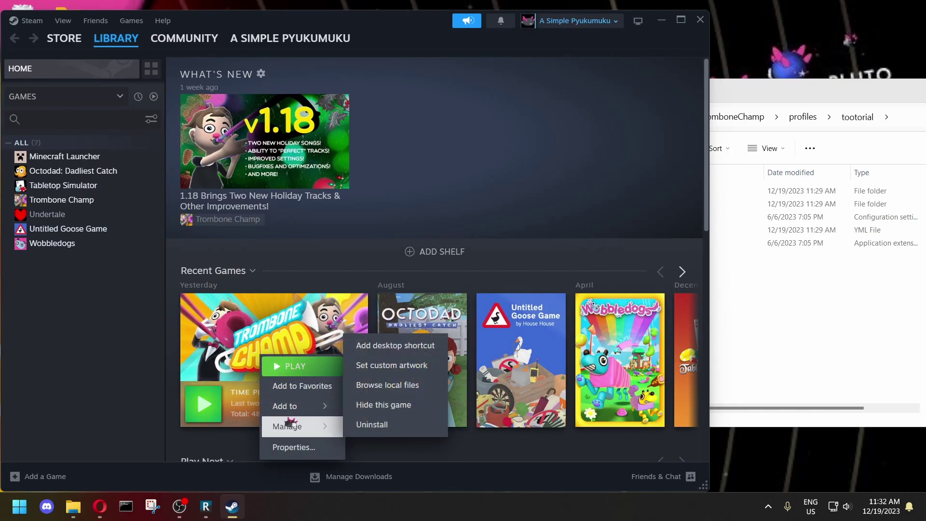
click(390, 385)
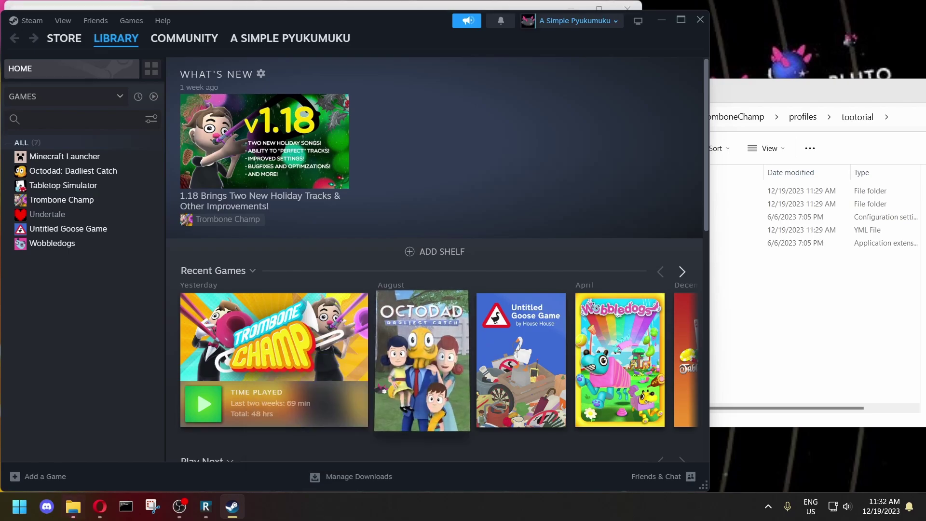
click(662, 19)
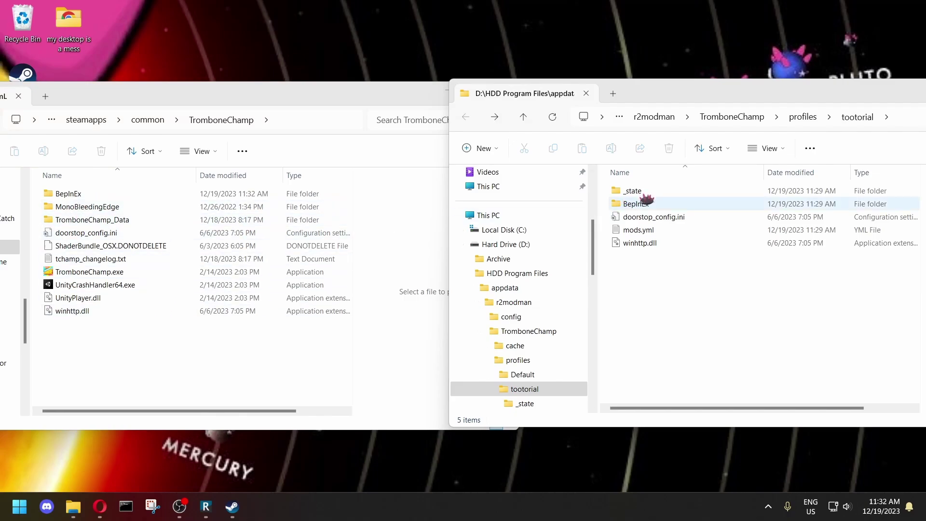
- Open the BepInEx folder in both the game folder and the tootorial profile folder
double_click(124, 193)
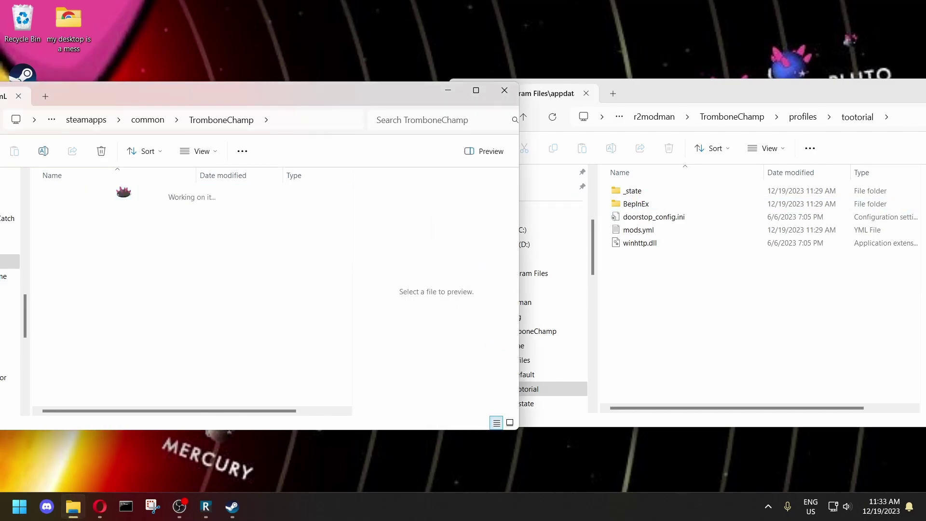
double_click(663, 202)
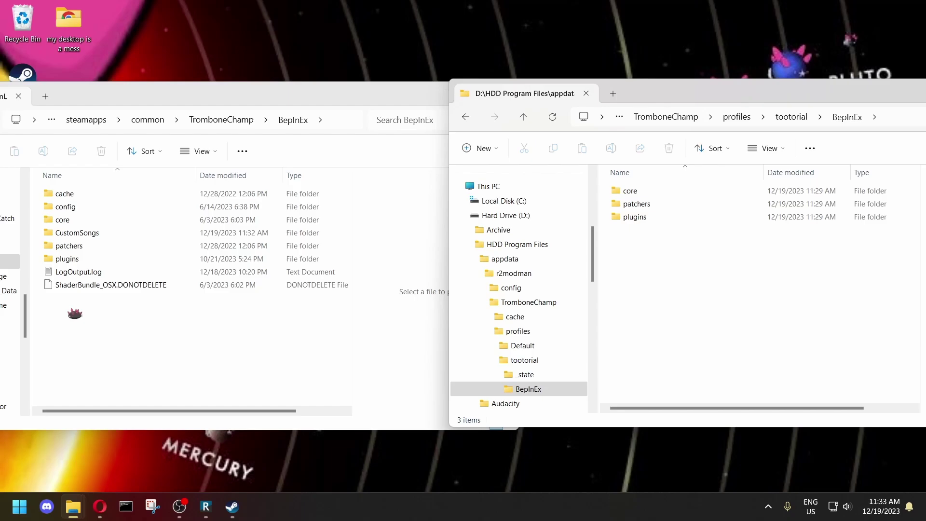
click(97, 230)
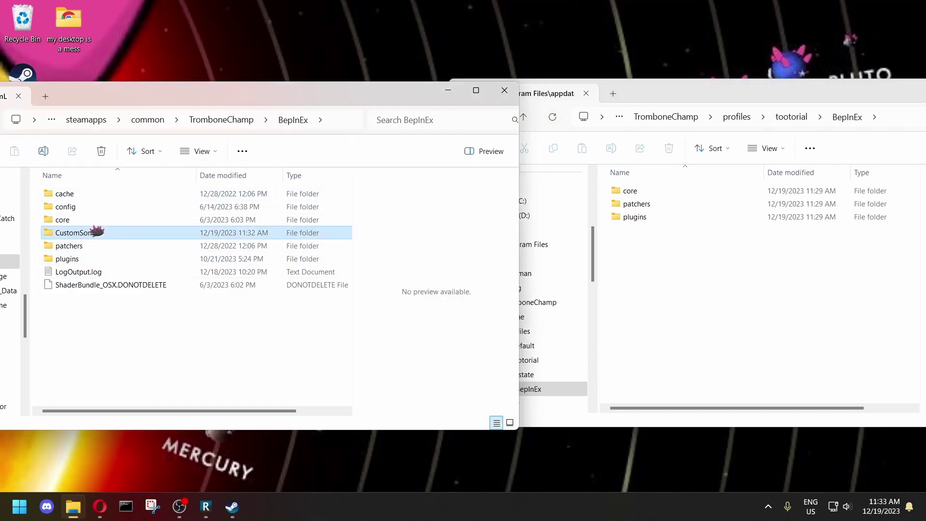
- Delete the game's old plugins folder and drag CustomSongs into the profile's BepInEx
click(83, 257)
key(Delete)
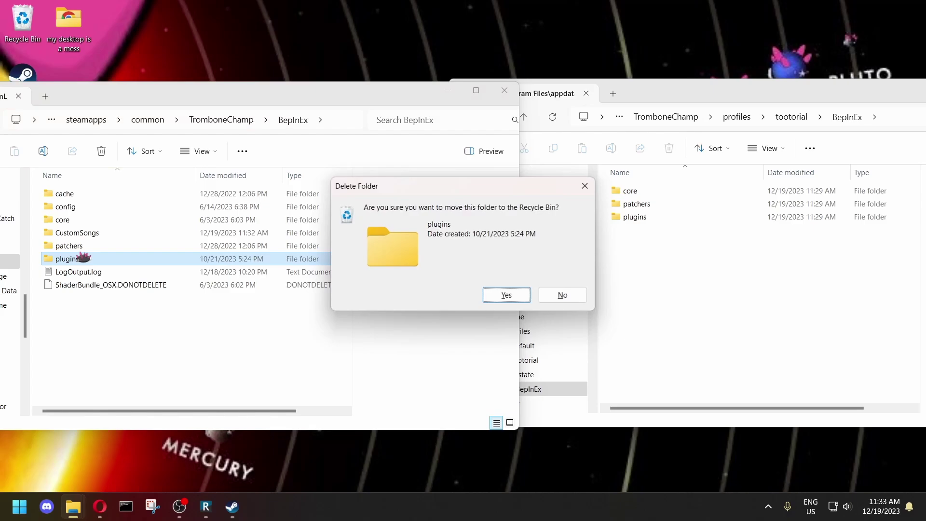
click(498, 294)
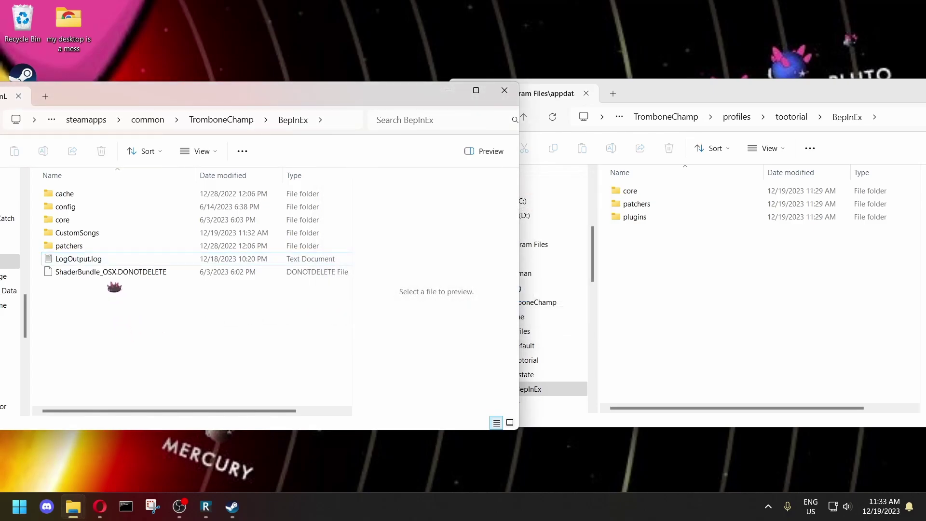
click(73, 229)
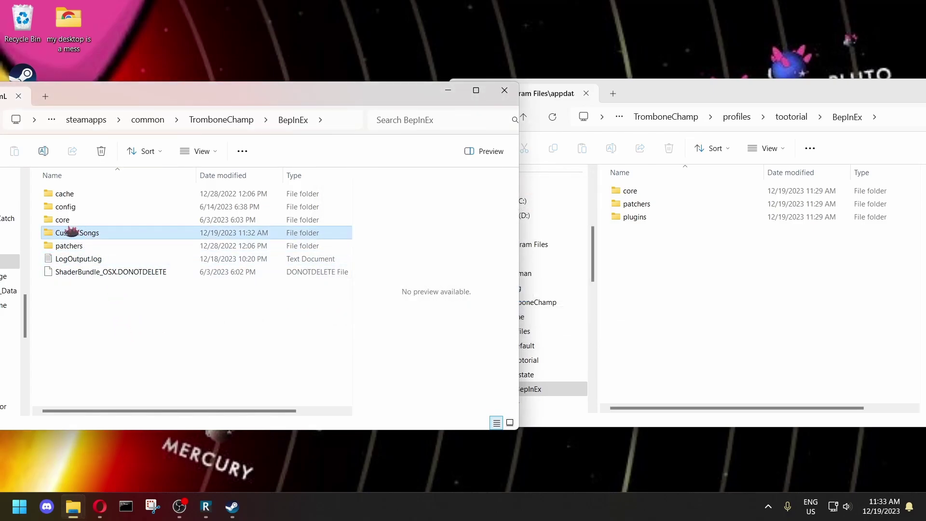
drag(70, 230, 682, 273)
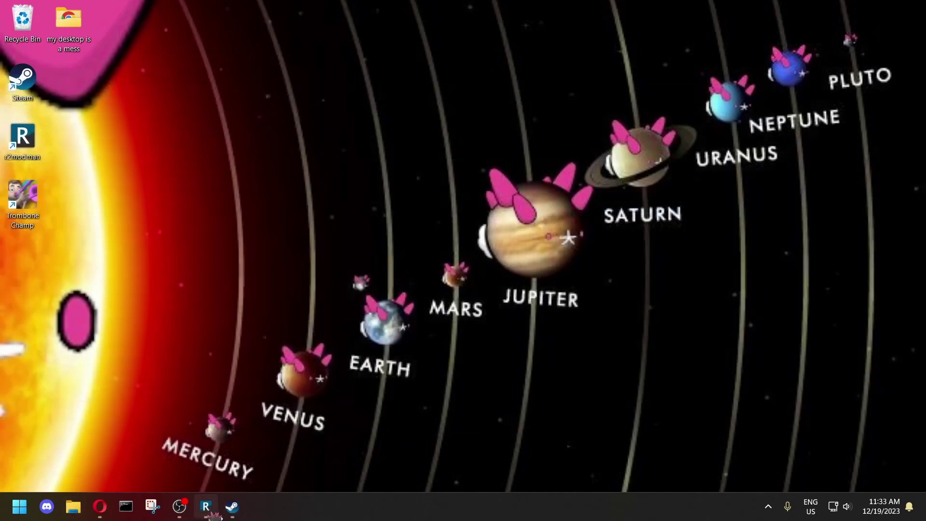
- Restore r2modman from the taskbar and show the Installed mods list
click(211, 513)
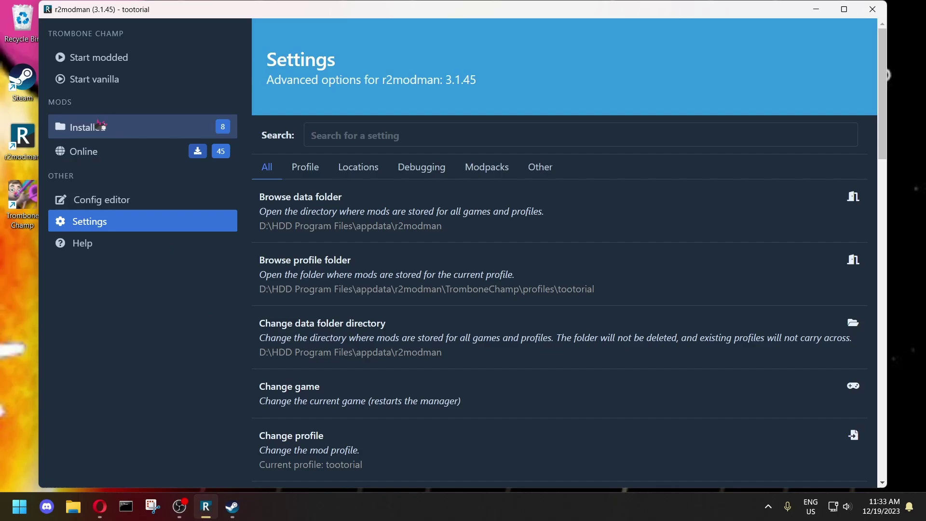
click(101, 126)
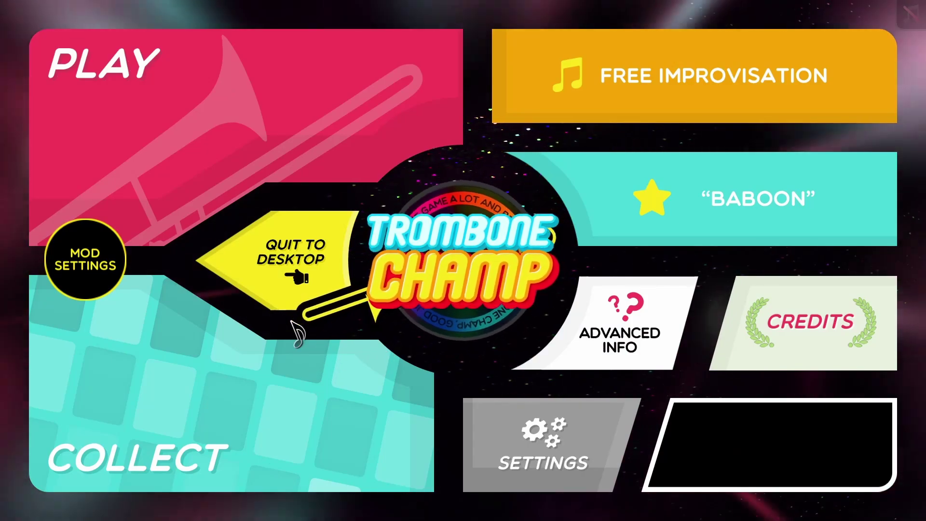
- Search MoreSongs under Mod Settings for 'uuuua aaaau', then return to the track list
click(101, 265)
click(563, 265)
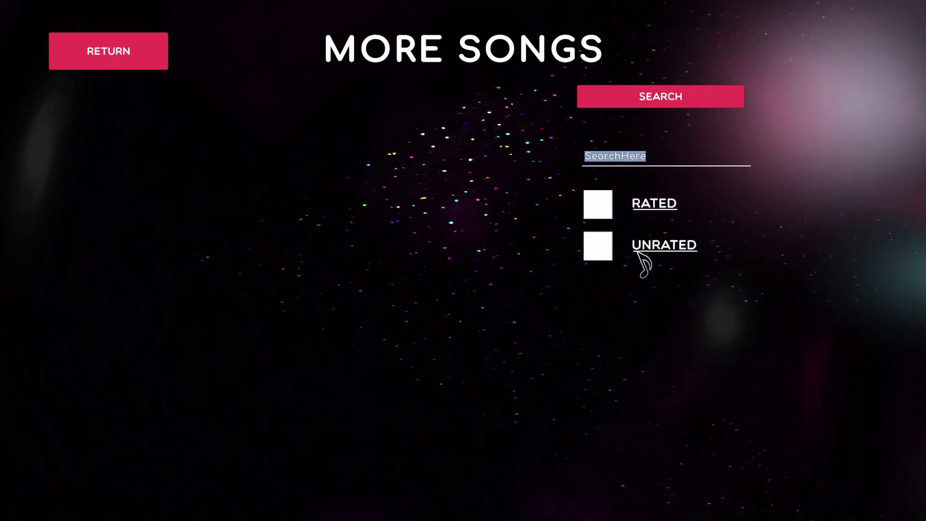
text(uuu)
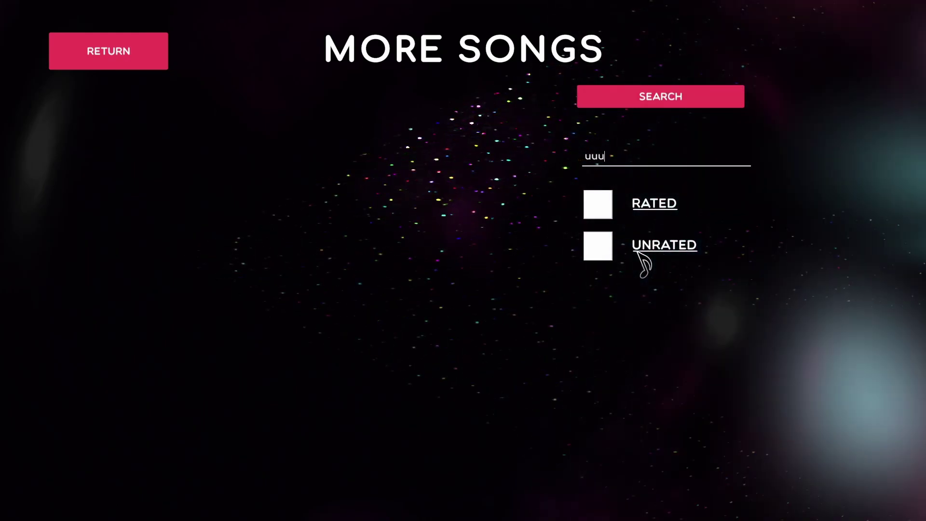
text(ua aaaau)
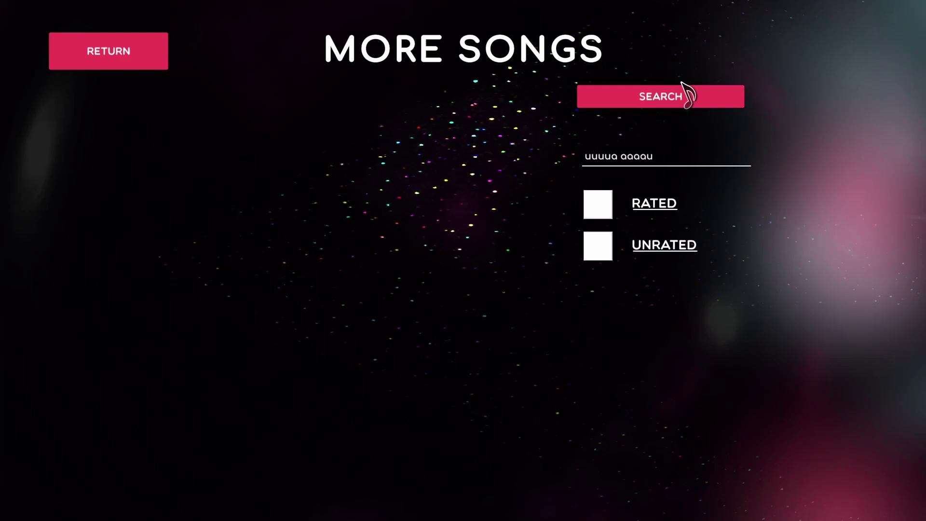
click(670, 96)
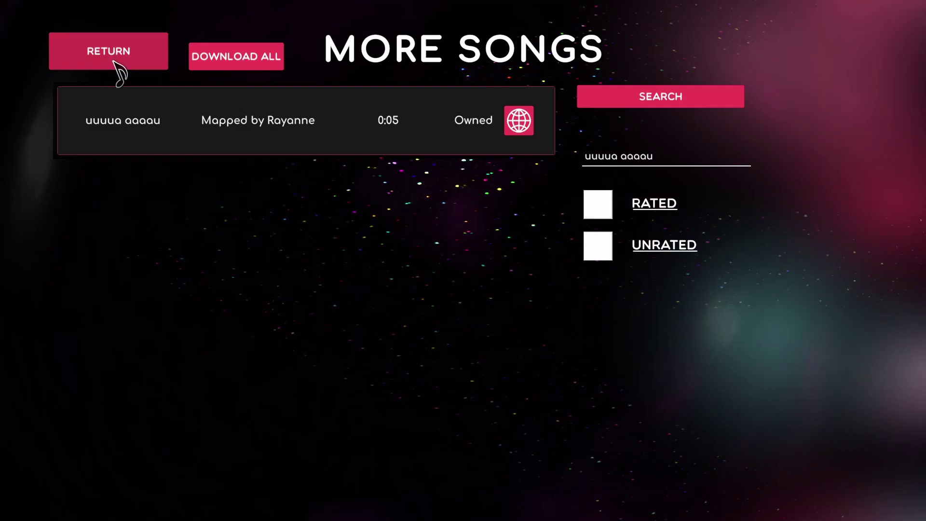
click(139, 54)
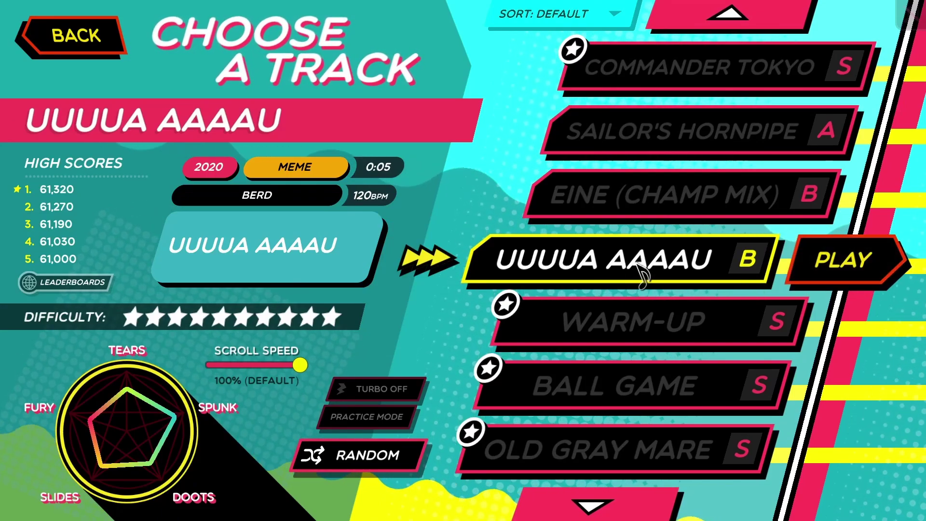
- Back out to the main menu and reopen the MoreSongs search from Mod Settings
click(80, 35)
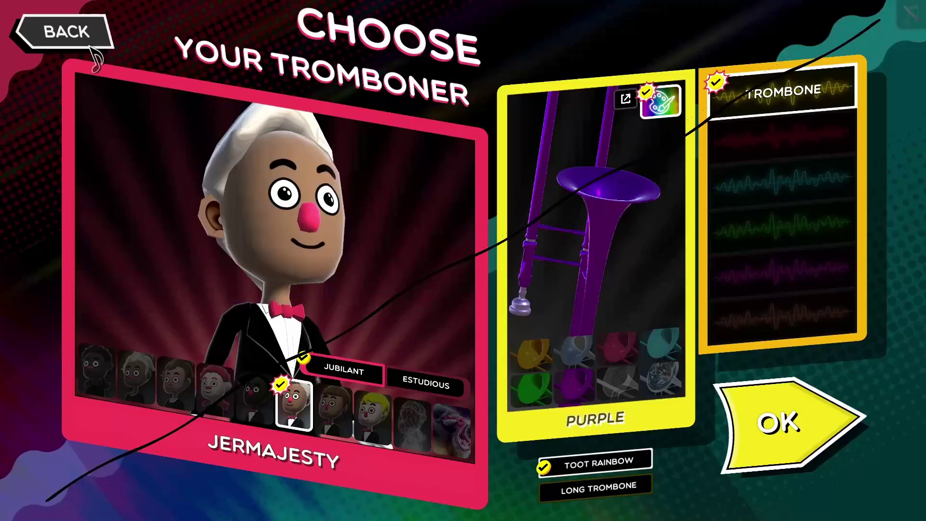
click(91, 47)
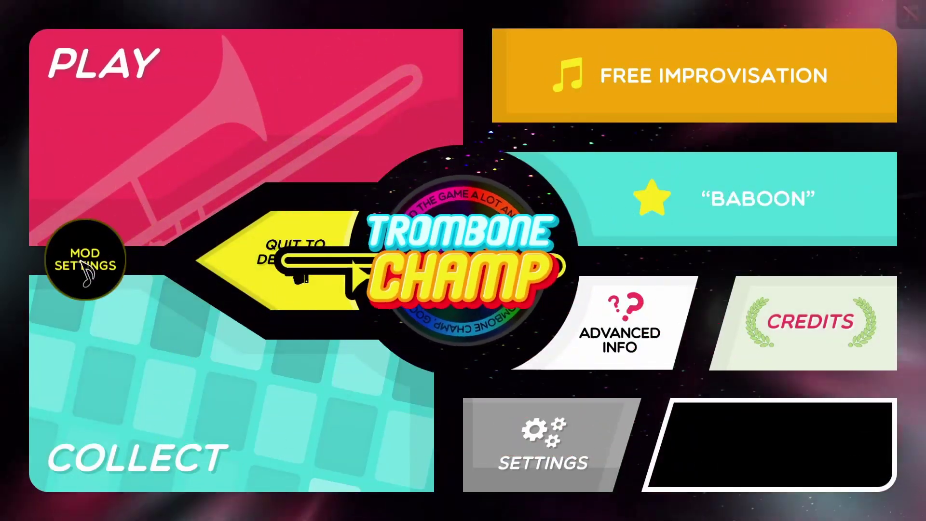
click(82, 263)
click(504, 265)
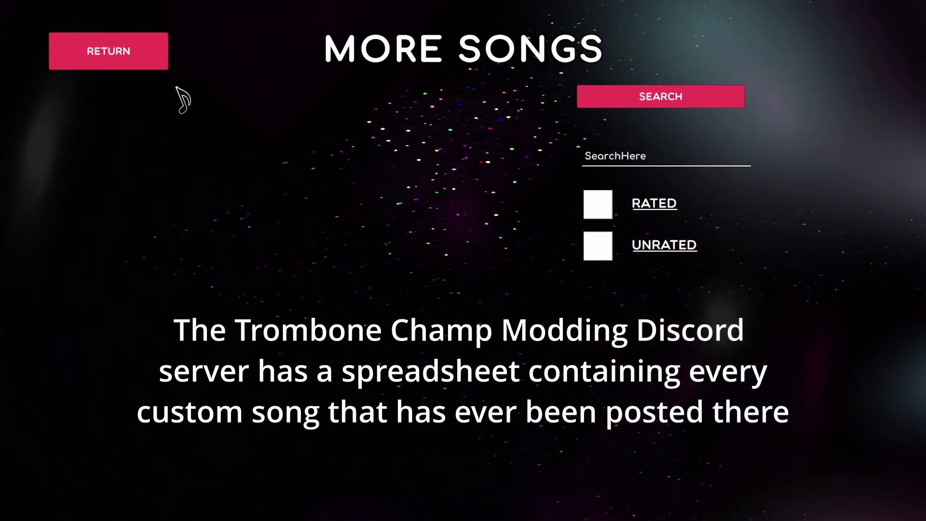
- Leave More Songs, return to the main menu and begin quitting to desktop
click(127, 60)
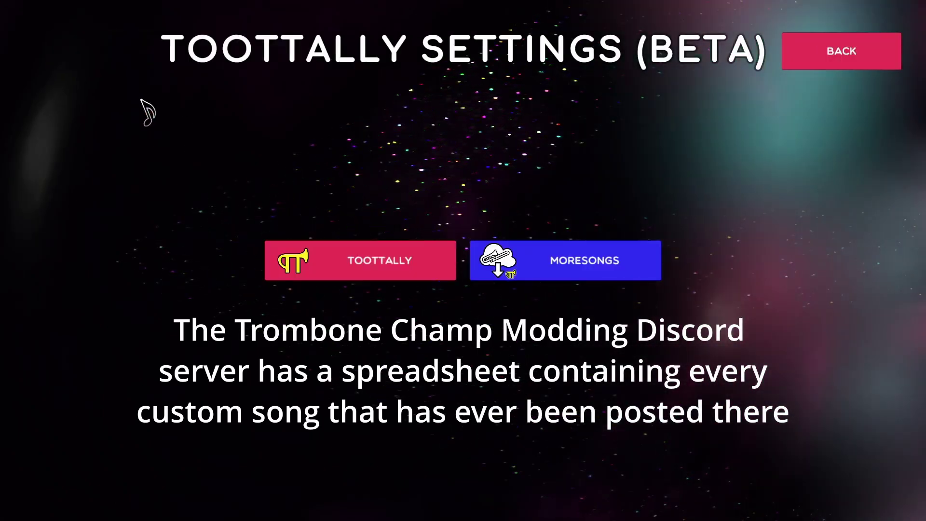
click(887, 70)
click(289, 263)
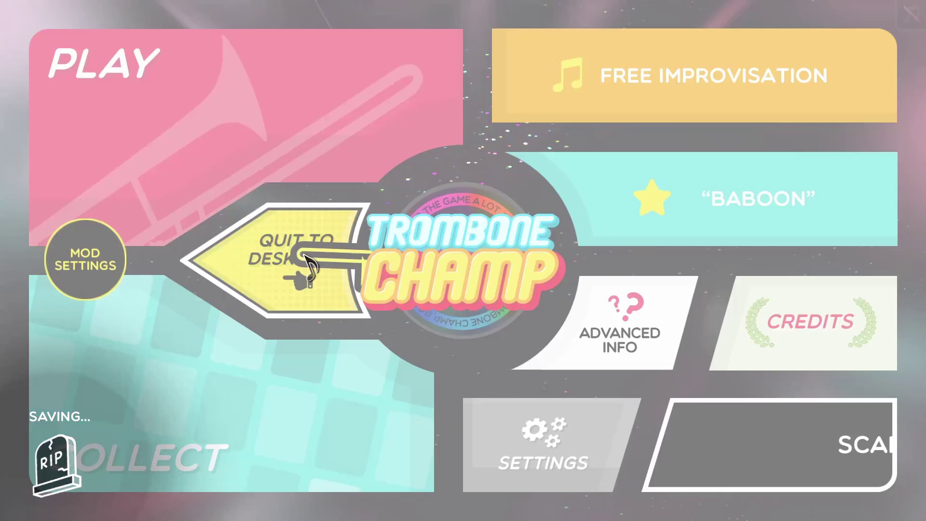
- Confirm YES, QUIT so Trombone Champ closes and r2modman's mod list returns
click(352, 279)
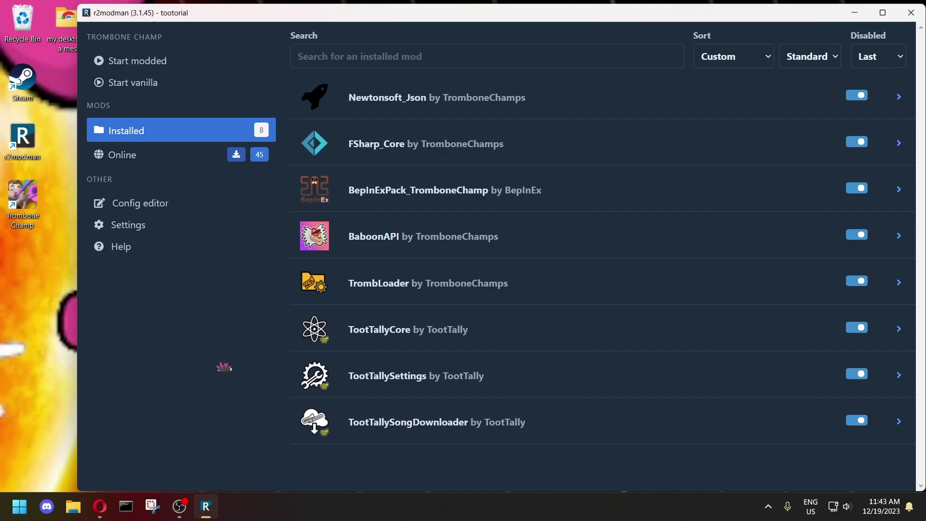
- Open the tootorial profile folder in Explorer from r2modman's Settings
click(133, 225)
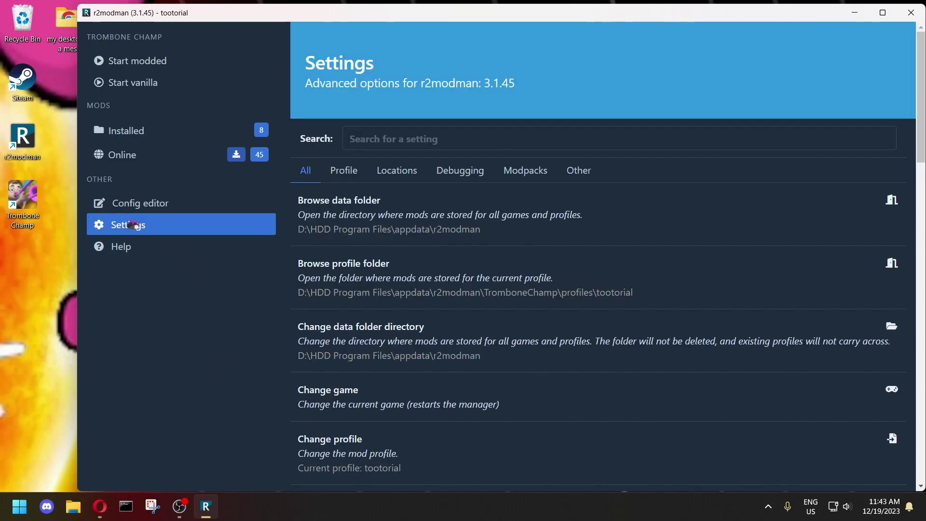
click(391, 276)
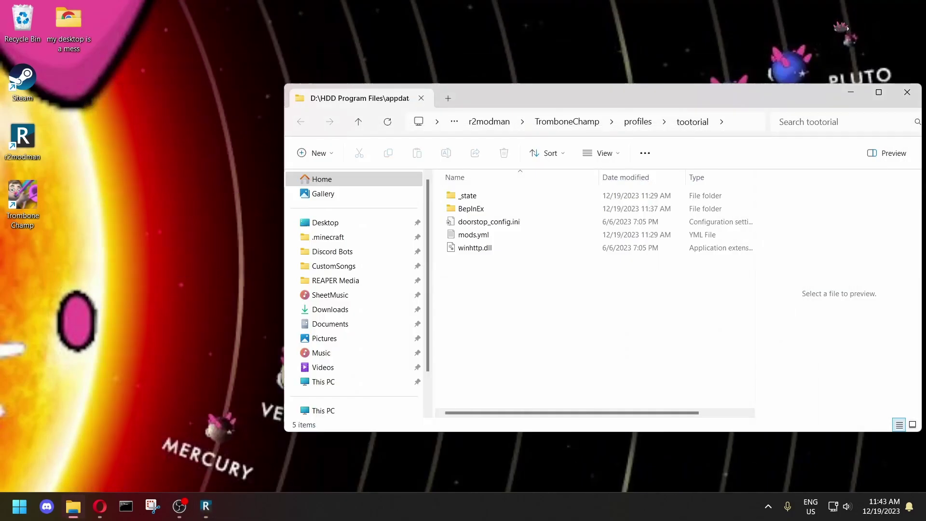
drag(628, 88, 531, 73)
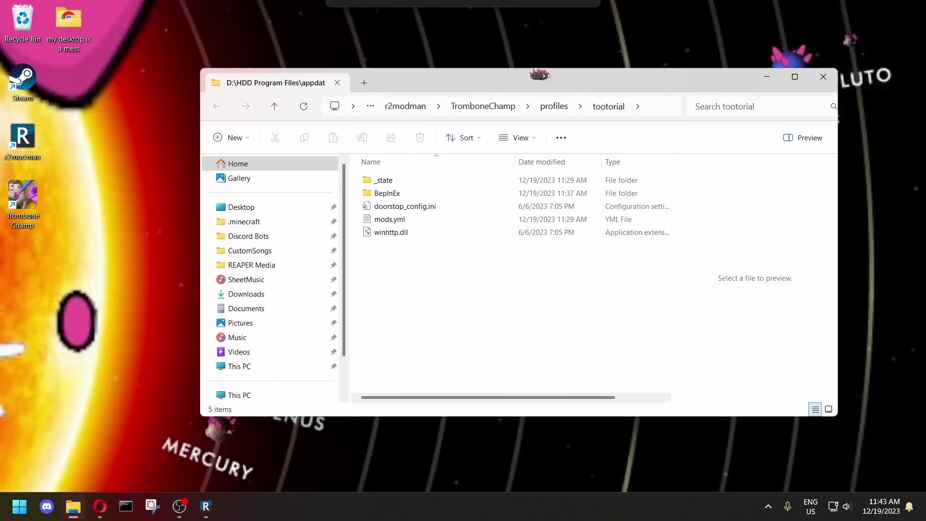
- Open the BepInEx folder and locate LogOutput.log among its contents
double_click(394, 194)
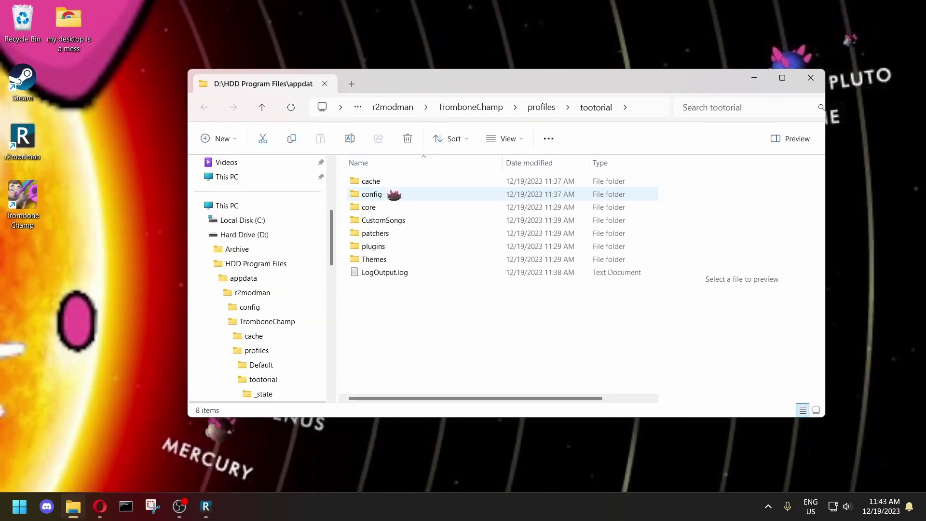
click(421, 272)
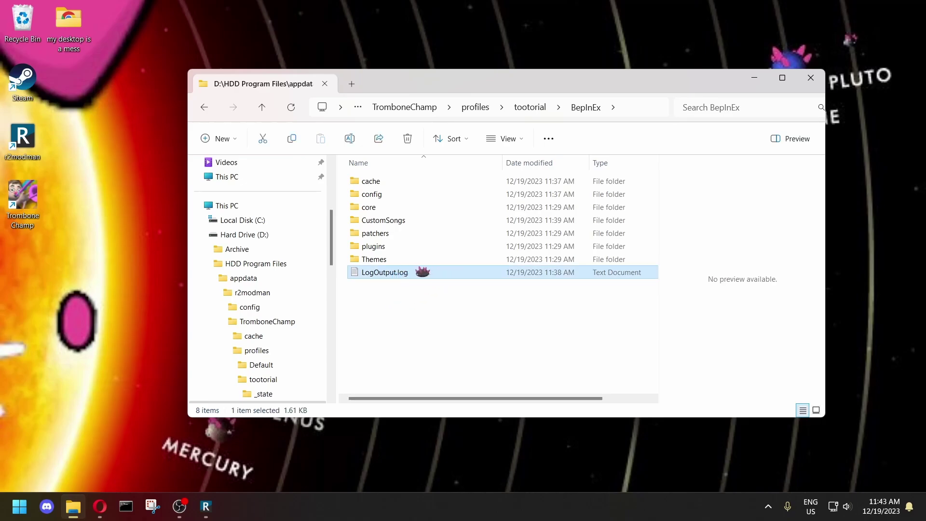
drag(421, 271, 399, 317)
click(414, 324)
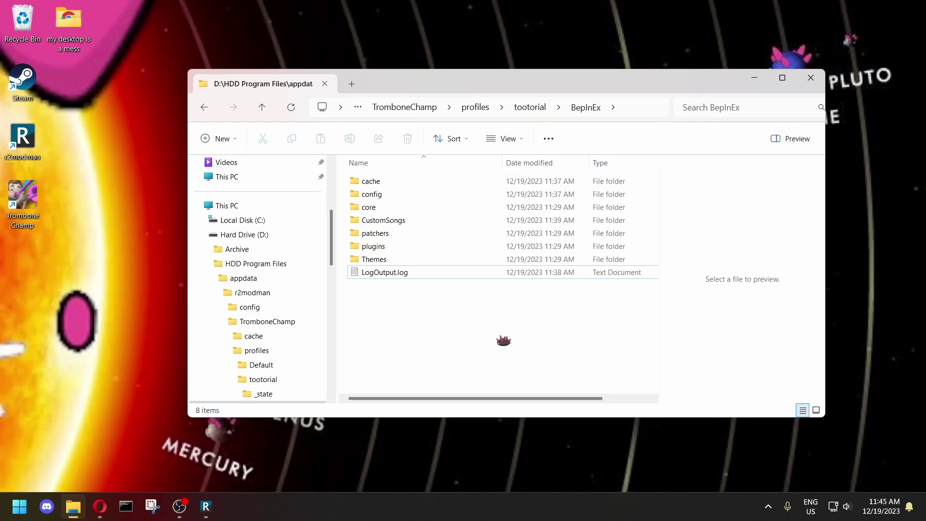
- Go to %AppData%\..\LocalLow\Holy Wow\TromboneChamp, select Player.log, then reveal the desktop
click(628, 108)
key(BackSpace)
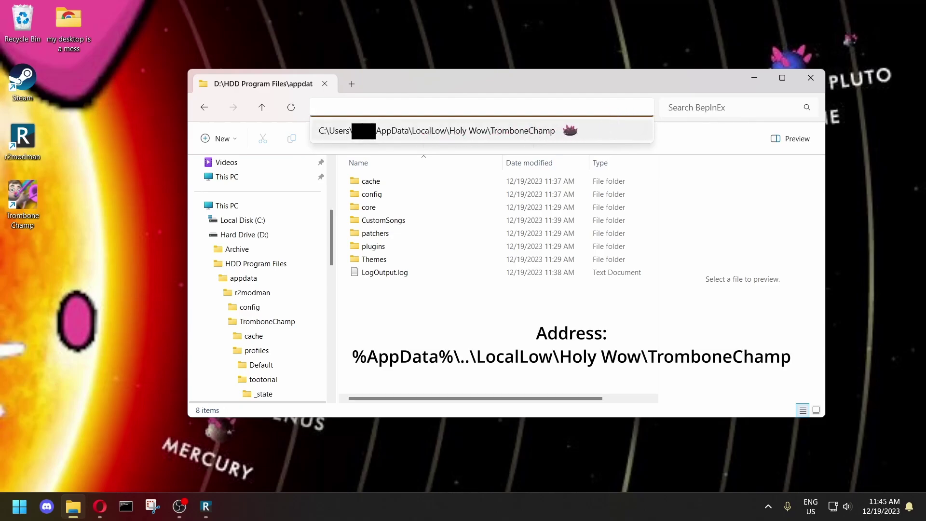
click(576, 126)
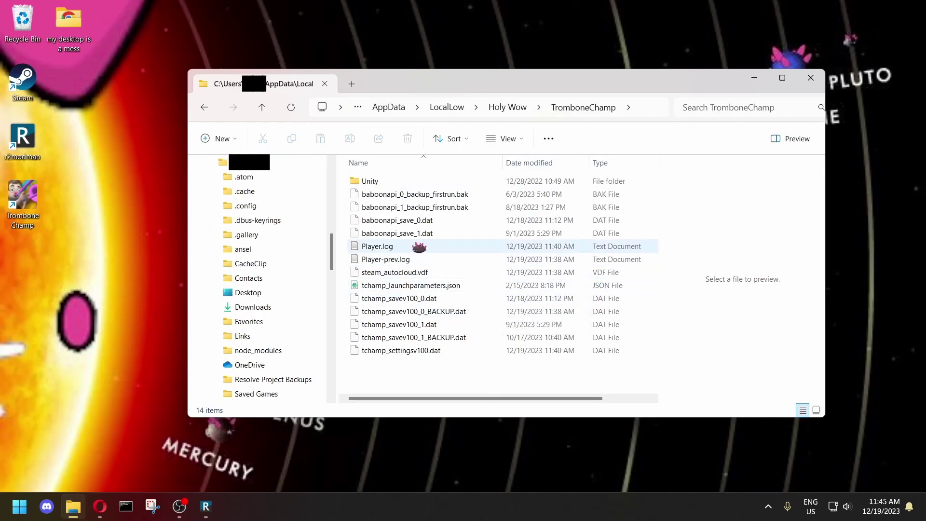
click(407, 246)
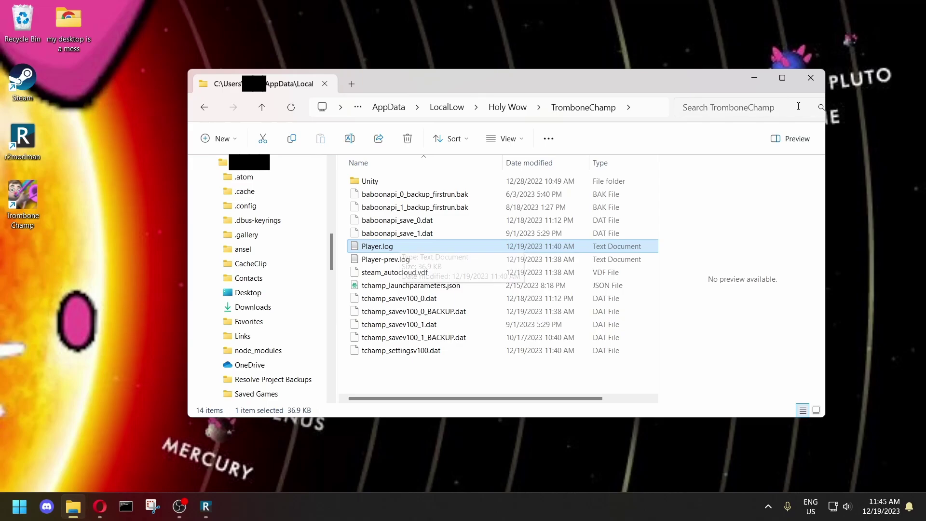
key(super+d)
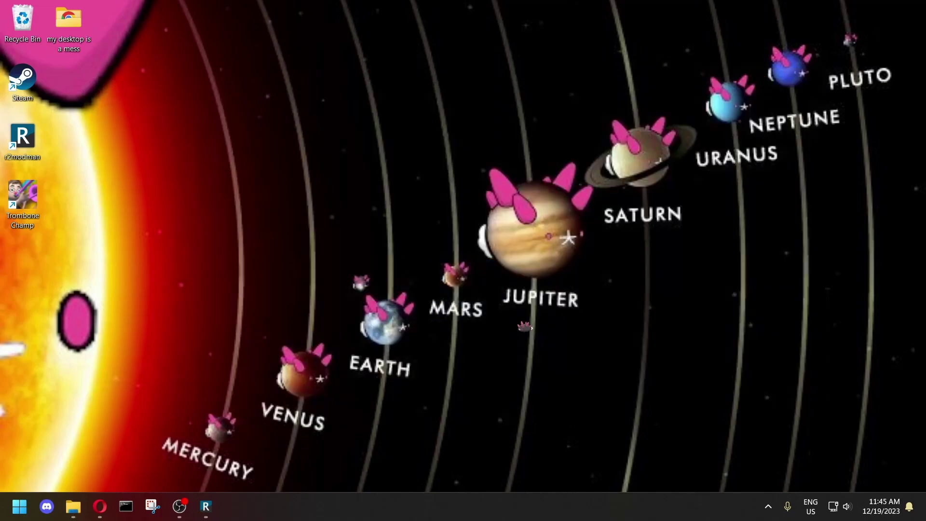